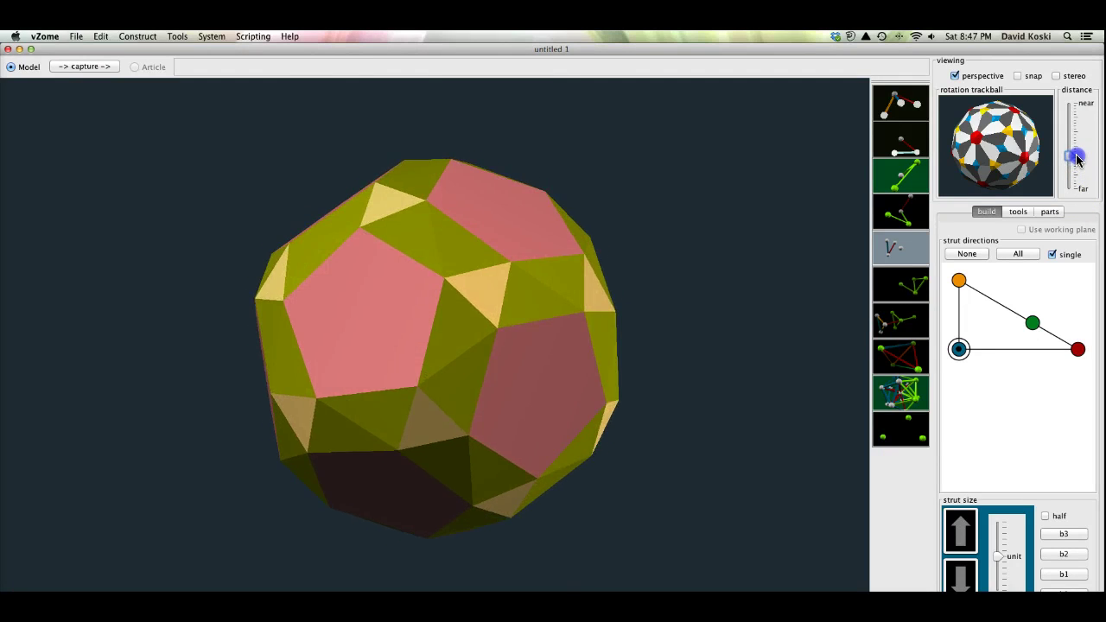
Step: Undo past the inner brown struts, clearing the selection, to the blue-and-green strut frame
left_click_drag(1077, 163, 1066, 158)
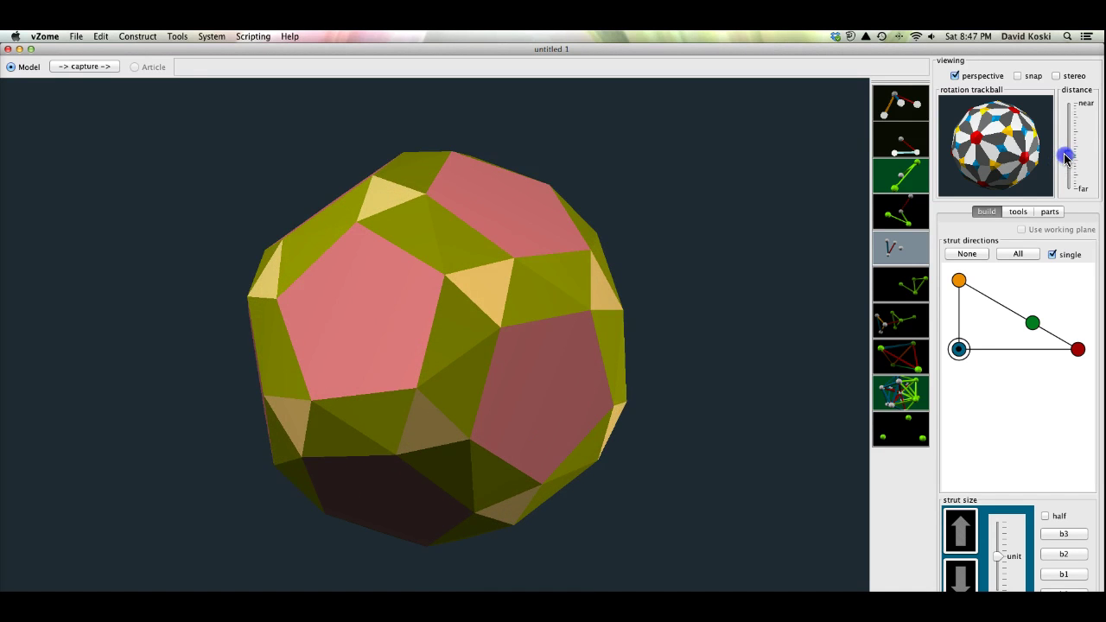
left_click_drag(995, 131, 1008, 147)
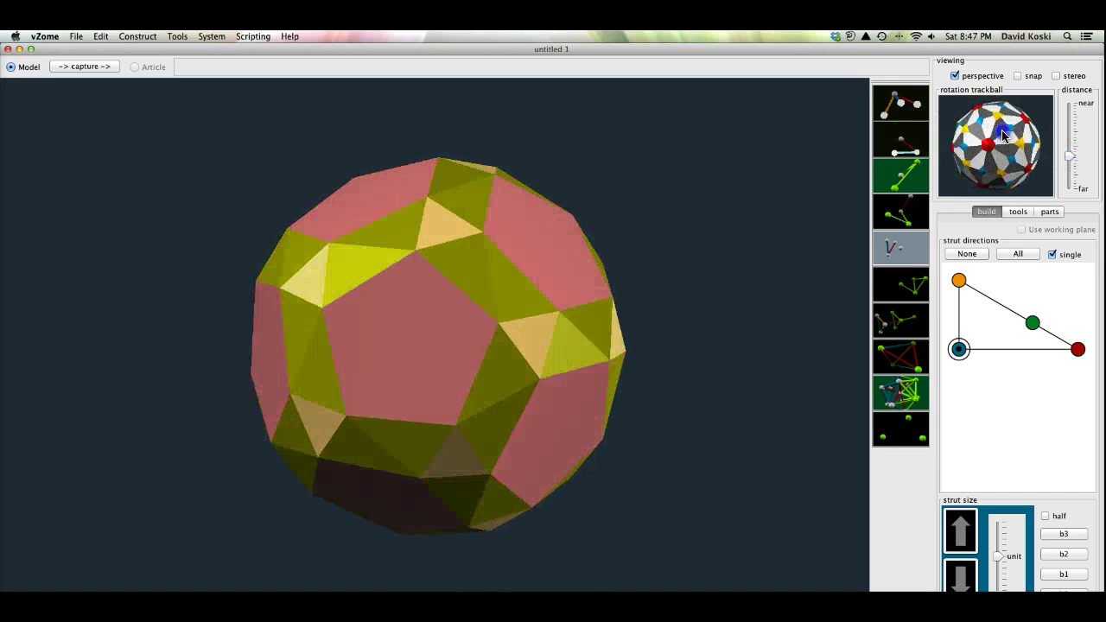
left_click_drag(1008, 147, 1004, 143)
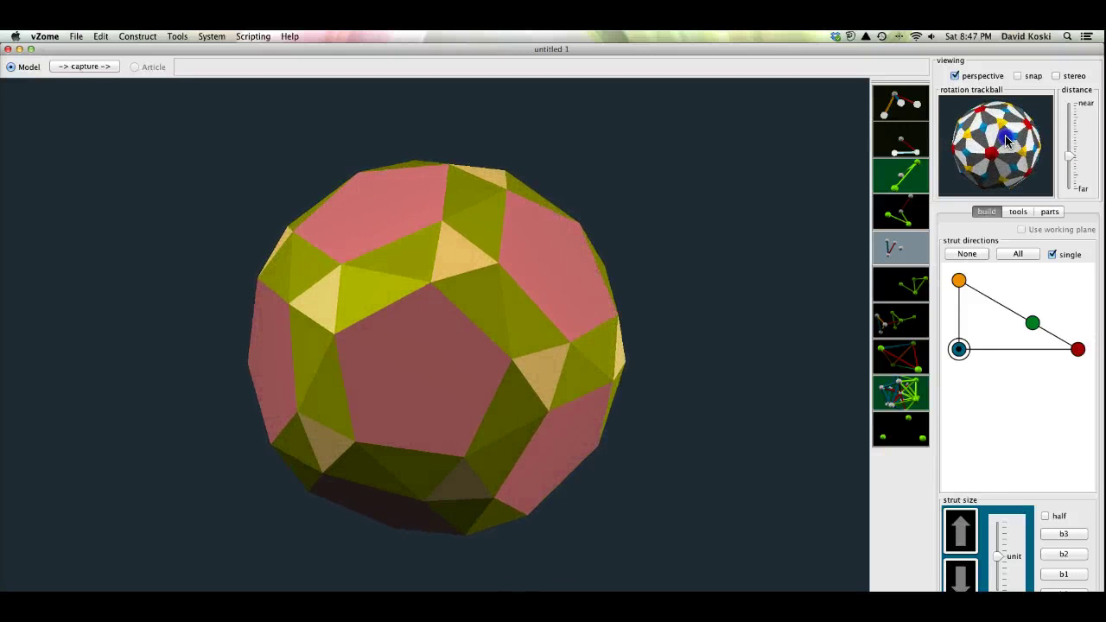
left_click_drag(1004, 144, 1012, 132)
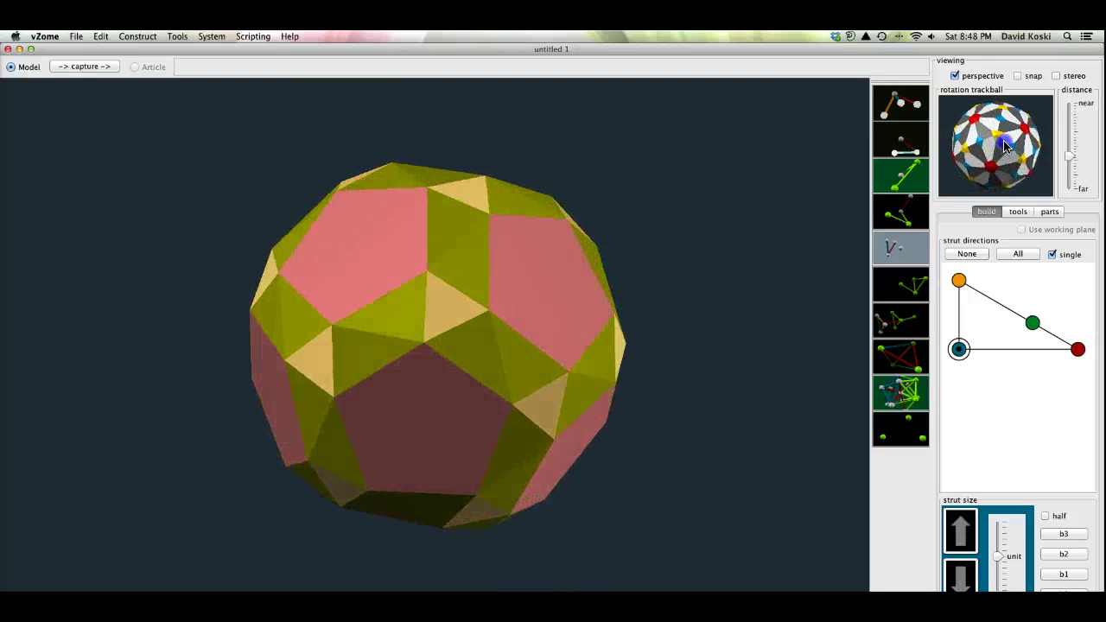
left_click_drag(1012, 132, 1048, 130)
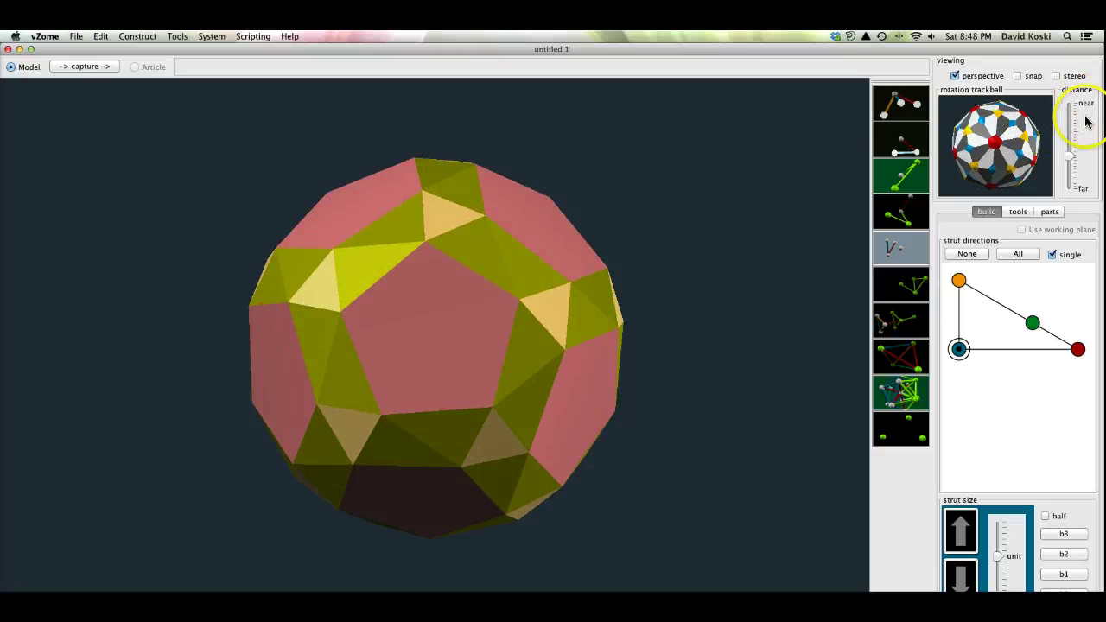
left_click(795, 211)
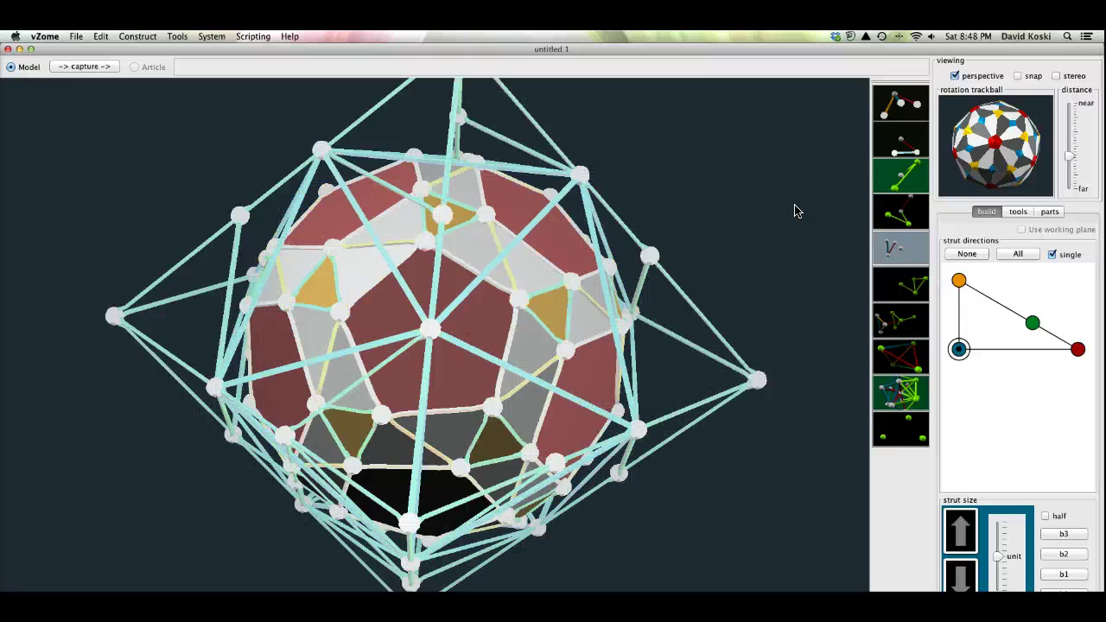
key("super+shift+a")
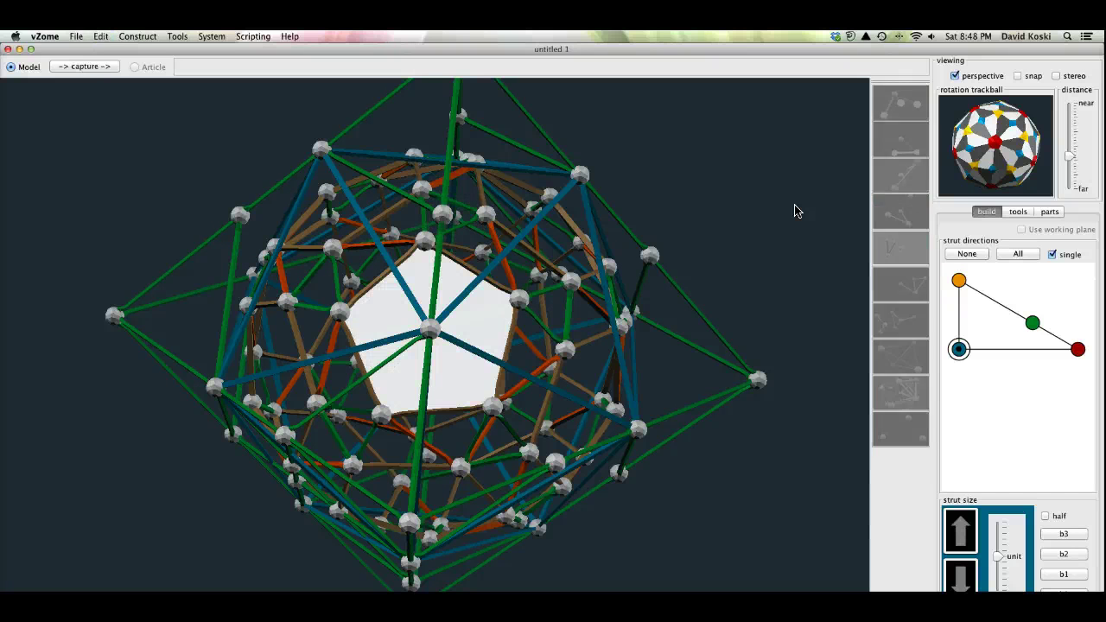
left_click(815, 212)
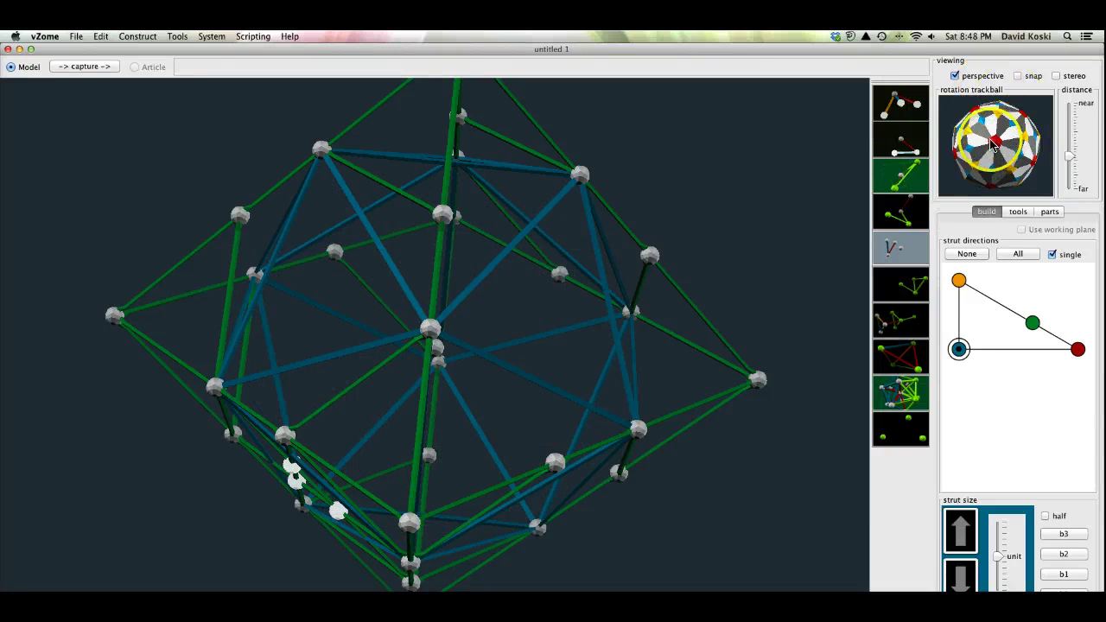
Step: Create an orange triangular panel on the three selected balls
left_click_drag(993, 145, 1019, 106)
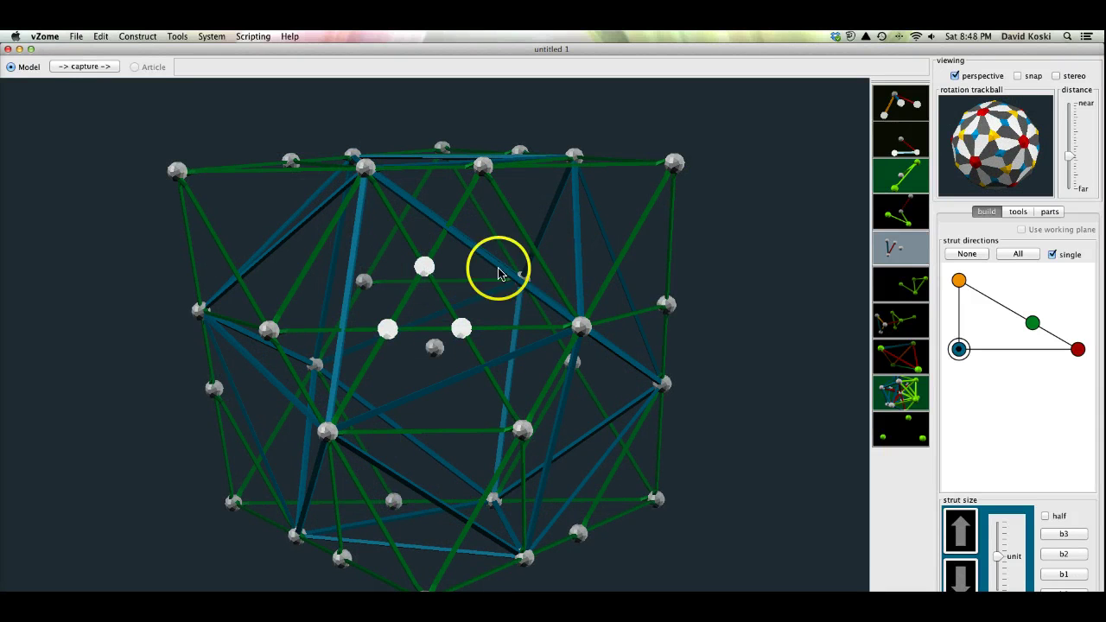
left_click(913, 430)
left_click(759, 388)
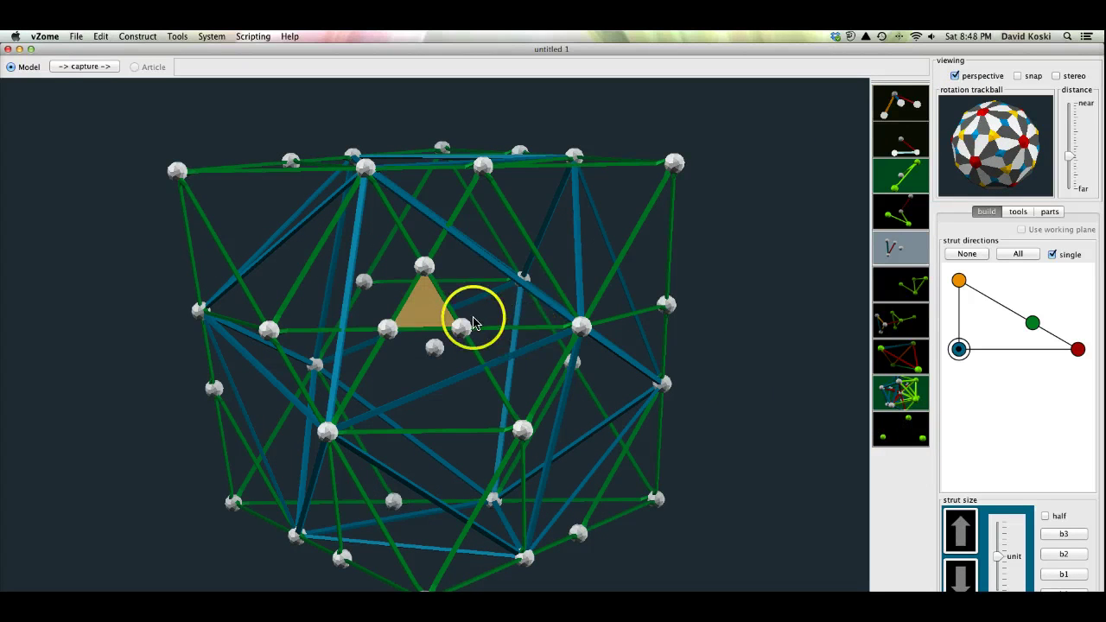
Step: Replicate that panel throughout the frame with chiral icosahedral symmetry
left_click(423, 298)
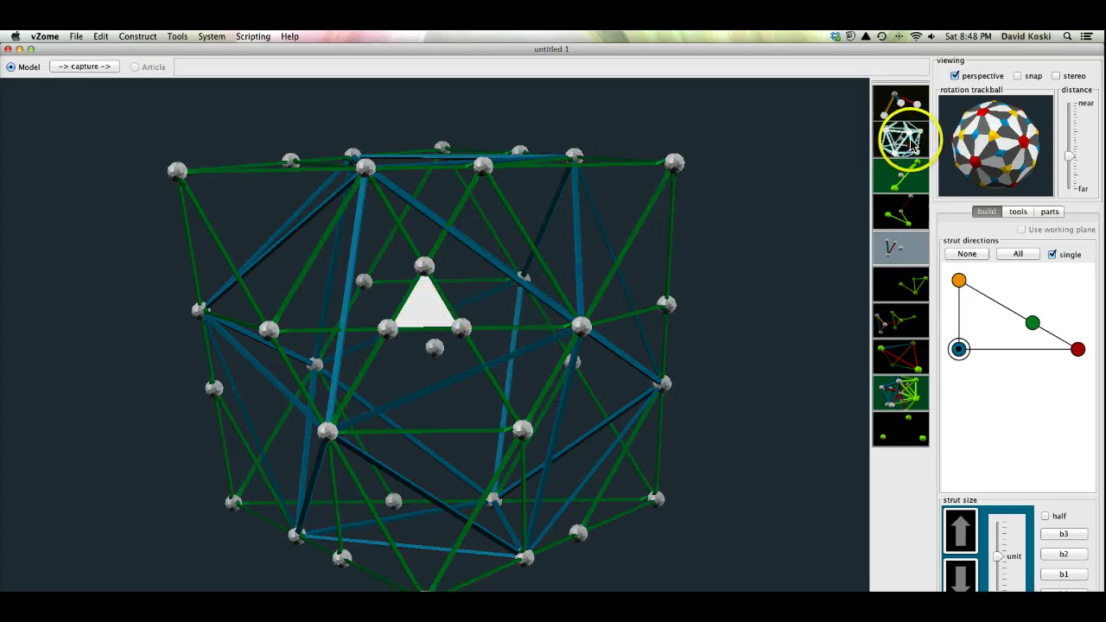
left_click(913, 146)
left_click(781, 141)
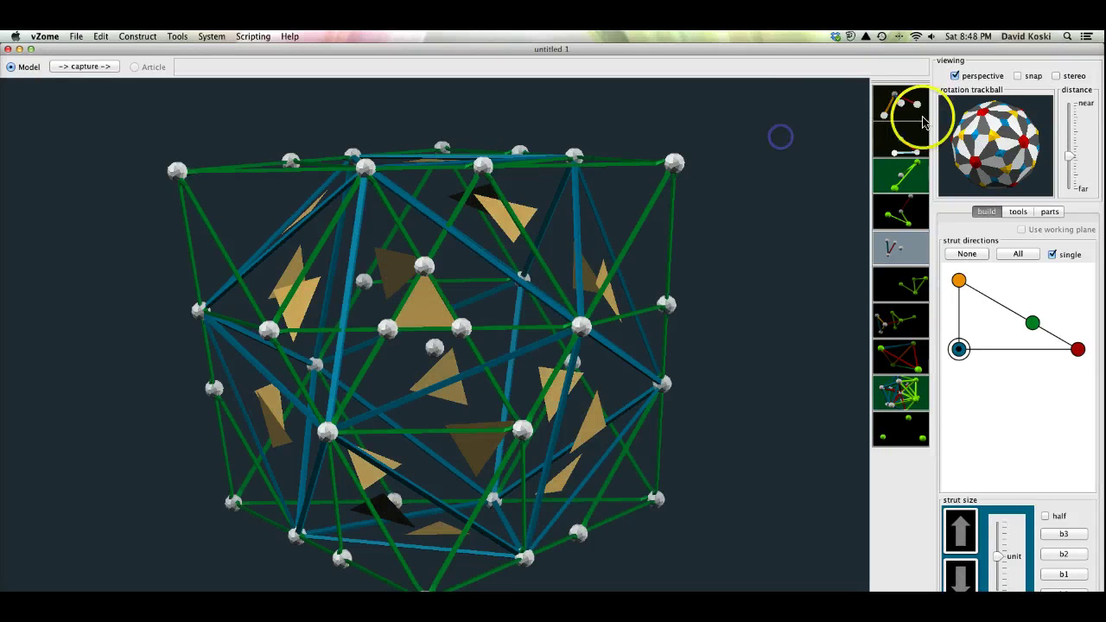
left_click_drag(1005, 148, 1000, 134)
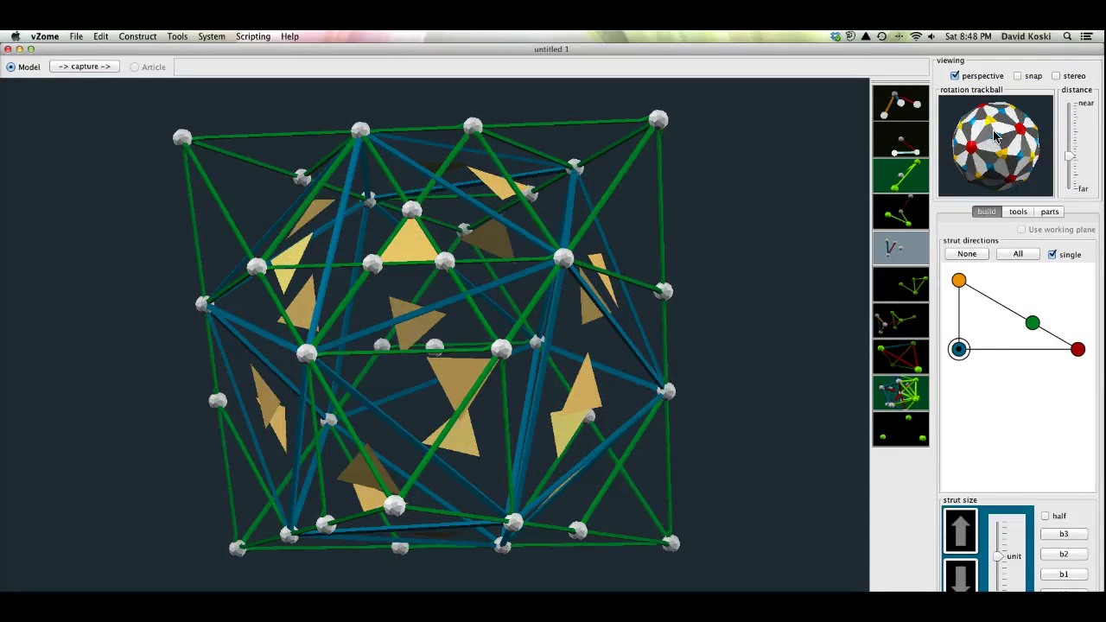
Step: Undo the symmetric panel copies, the single panel, and earlier selection changes
key("super+z")
key("super+z")
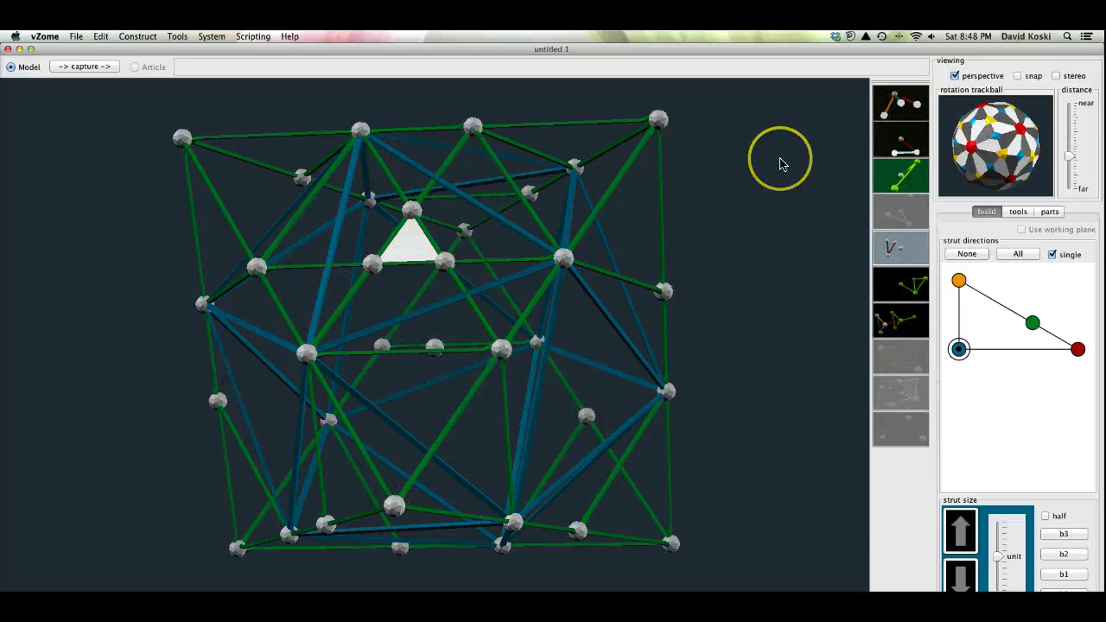
key("super+z")
key("super+z")
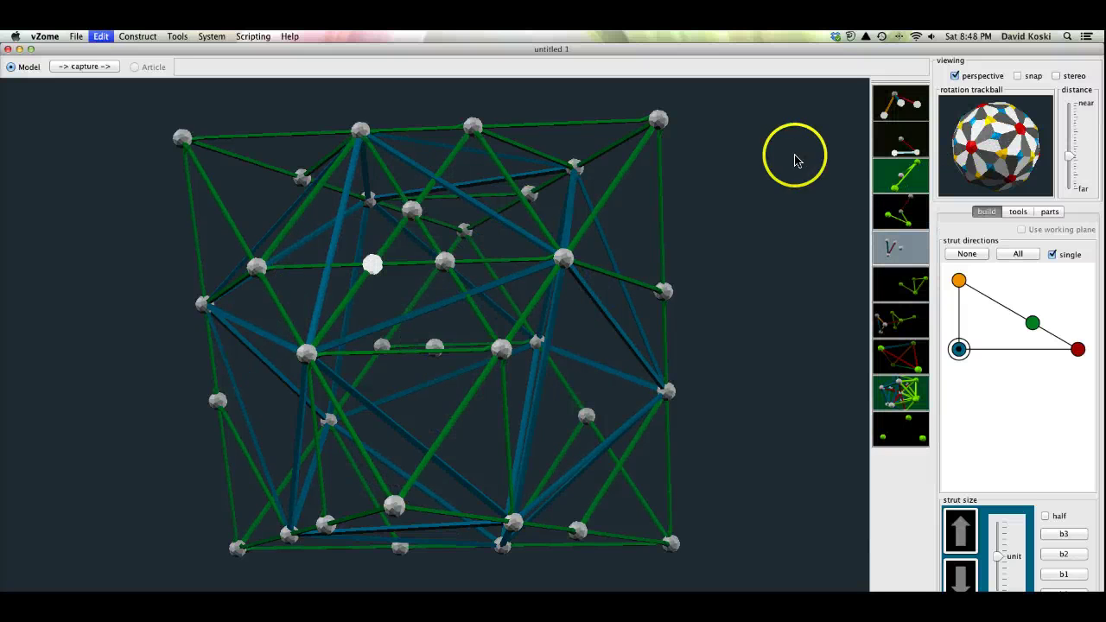
left_click(899, 160)
key("super+z")
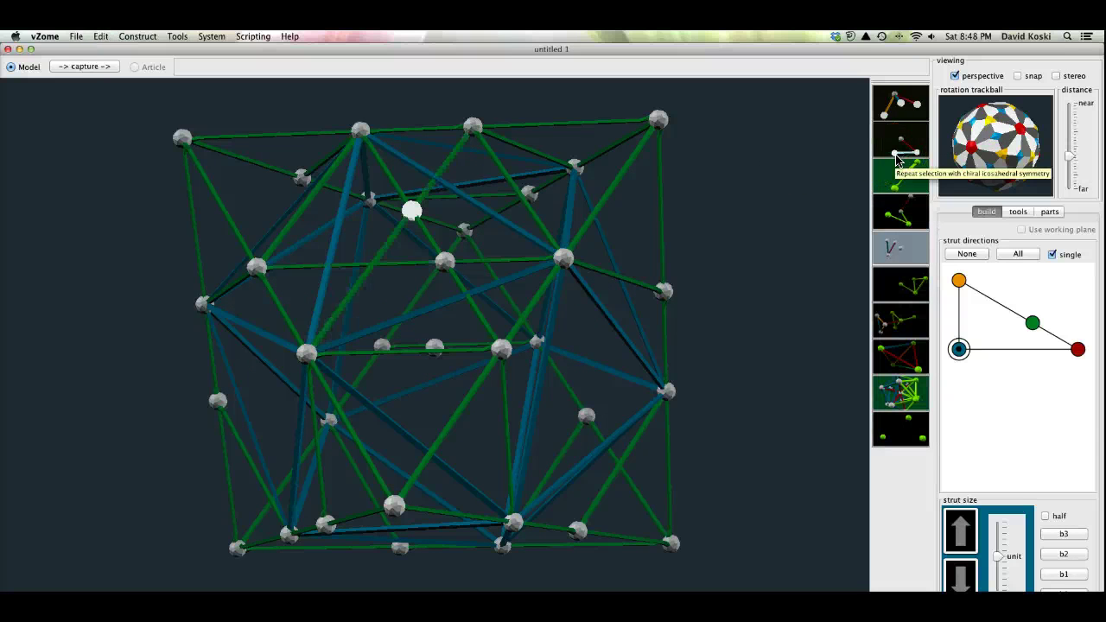
key("super+z")
key("super+z")
key("super+z")
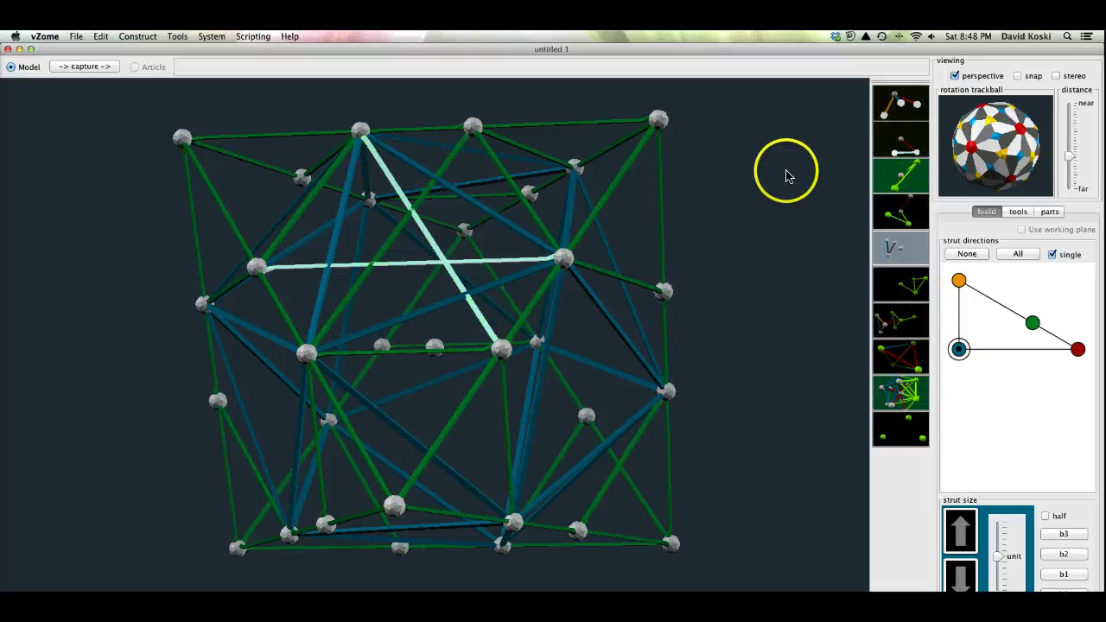
key("super+z")
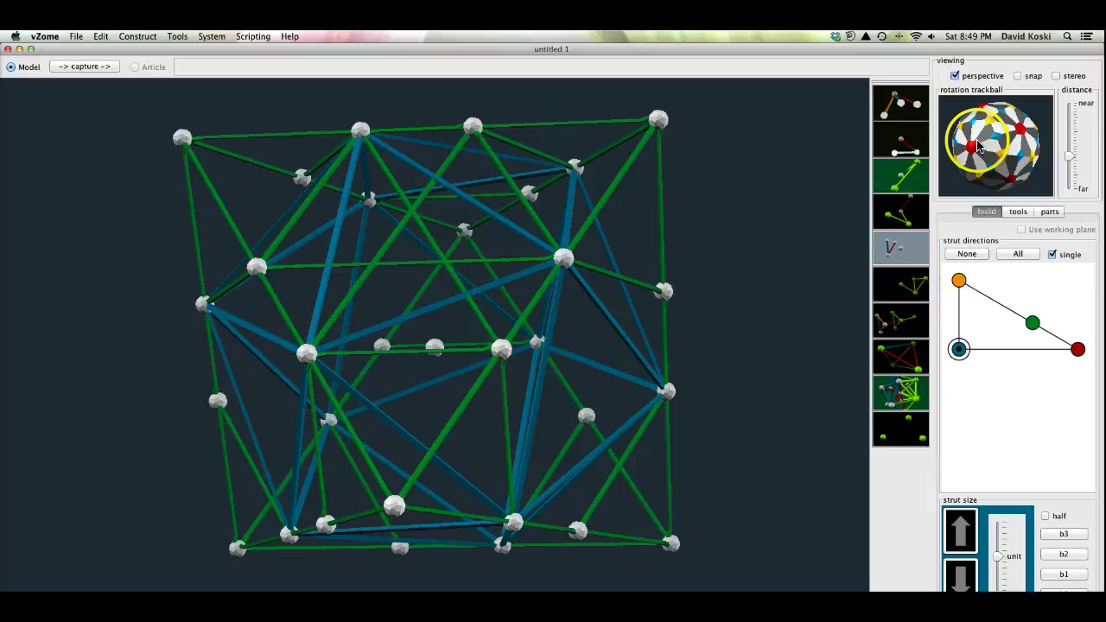
left_click_drag(993, 147, 990, 160)
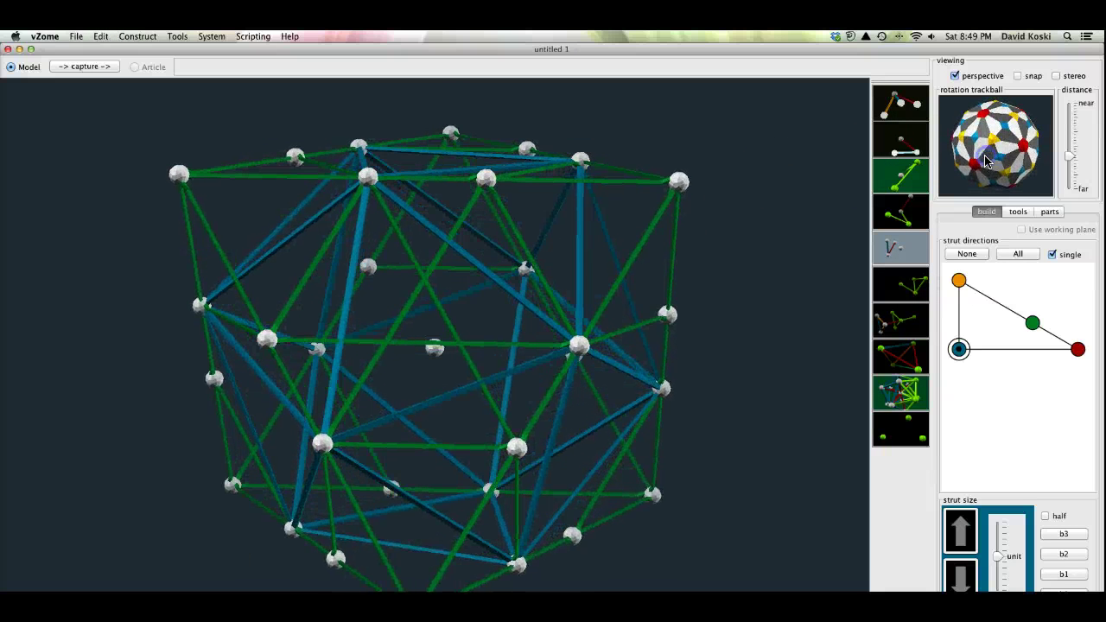
Step: Create a large triangular panel across three selected icosahedron vertices
left_click(366, 173)
left_click_drag(365, 173, 534, 339)
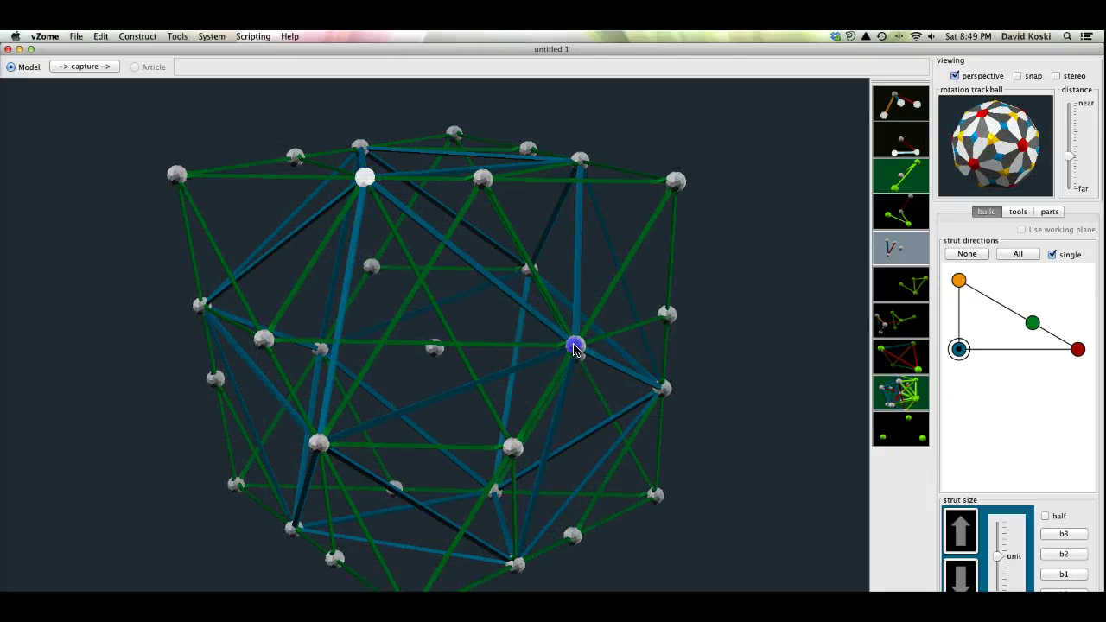
left_click(320, 445)
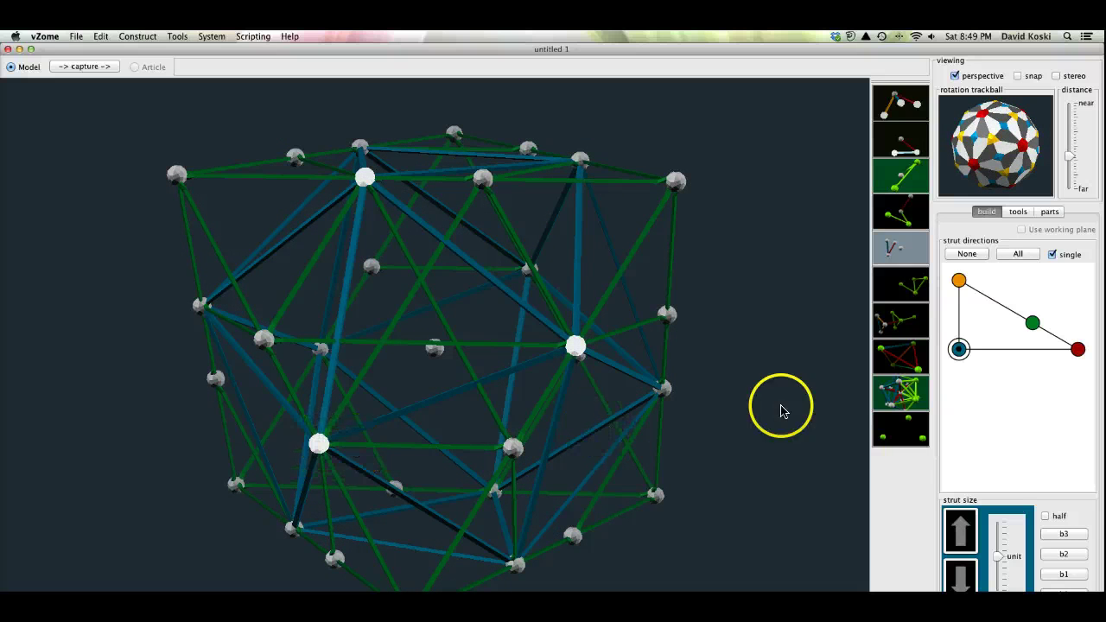
left_click(899, 429)
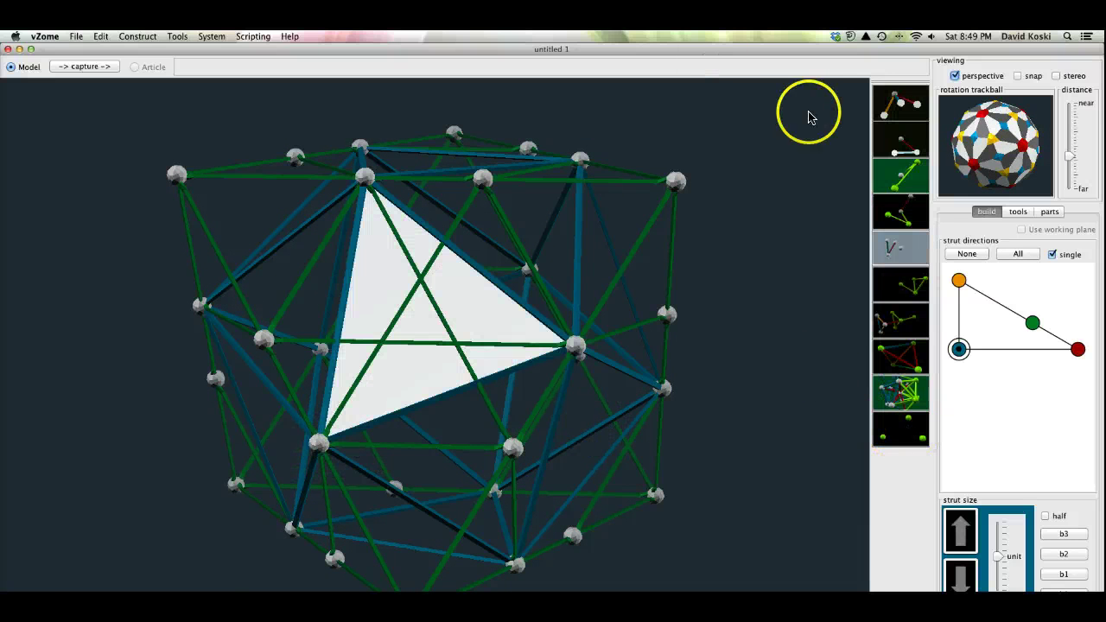
left_click_drag(994, 164, 994, 112)
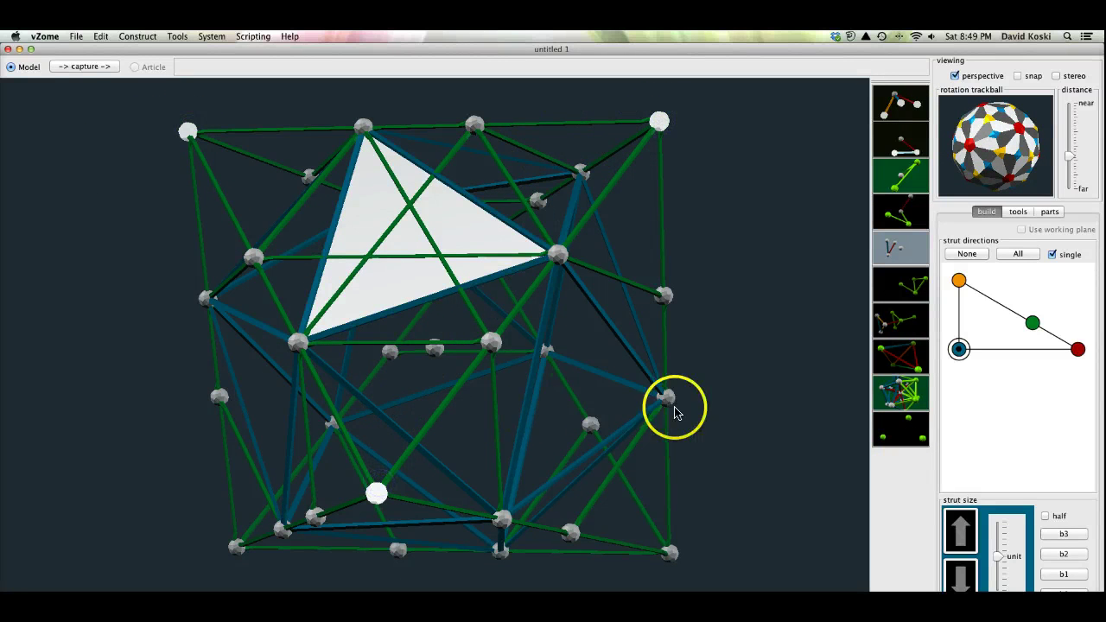
Step: Panel the octahedron face around the icosahedron triangle and confirm both lie in one plane
left_click(907, 430)
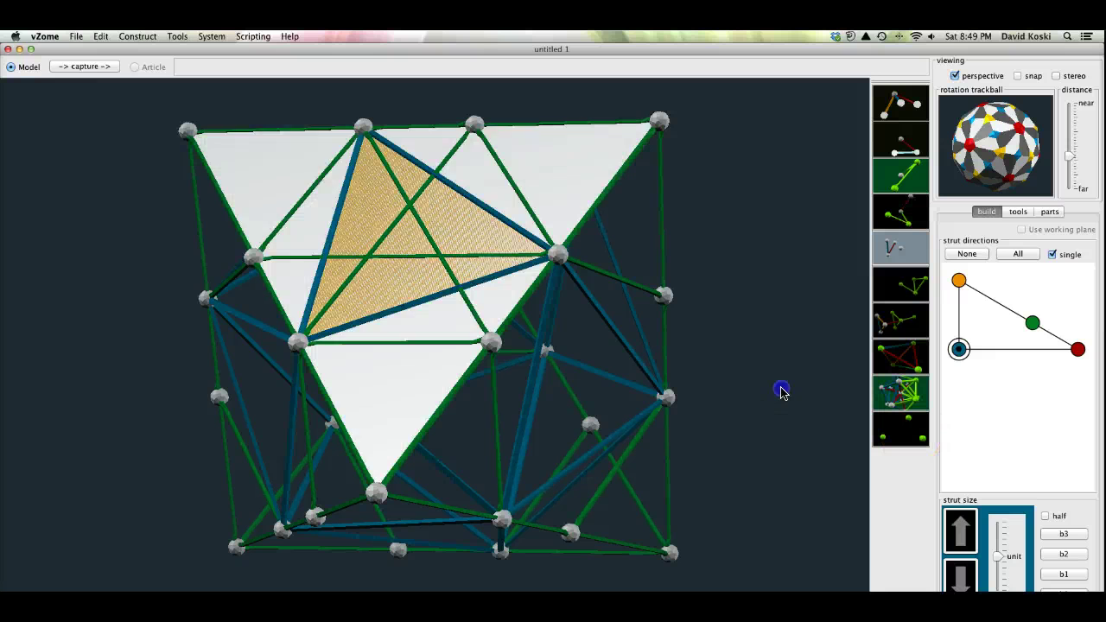
left_click(781, 392)
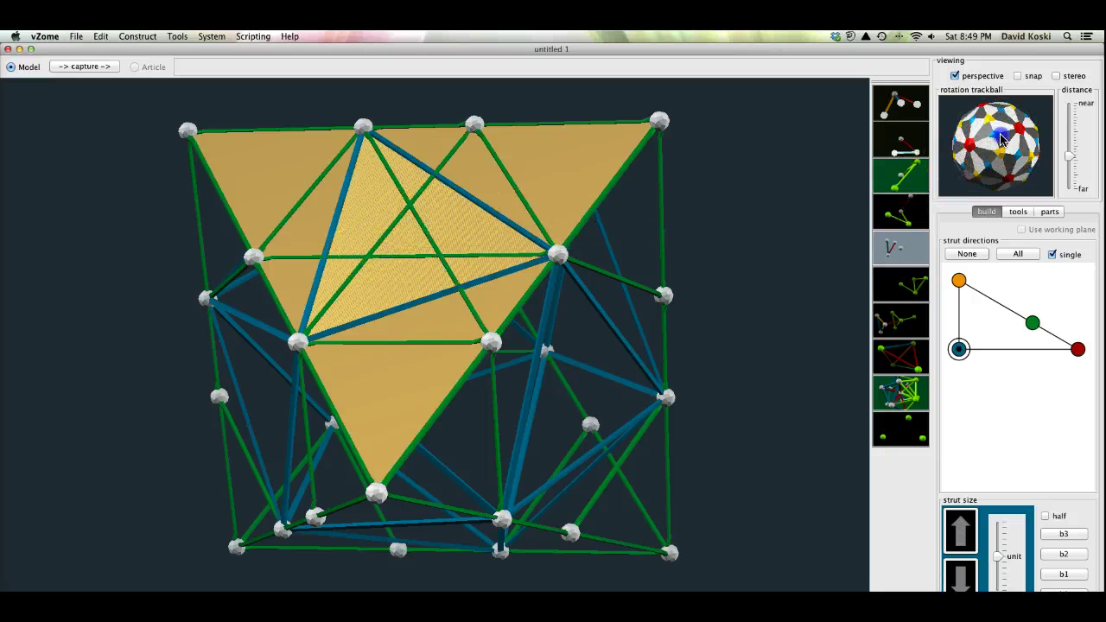
mouse_move(1002, 139)
left_mouse_down()
mouse_move(985, 116)
mouse_move(976, 125)
left_mouse_up()
left_click_drag(1009, 161, 961, 140)
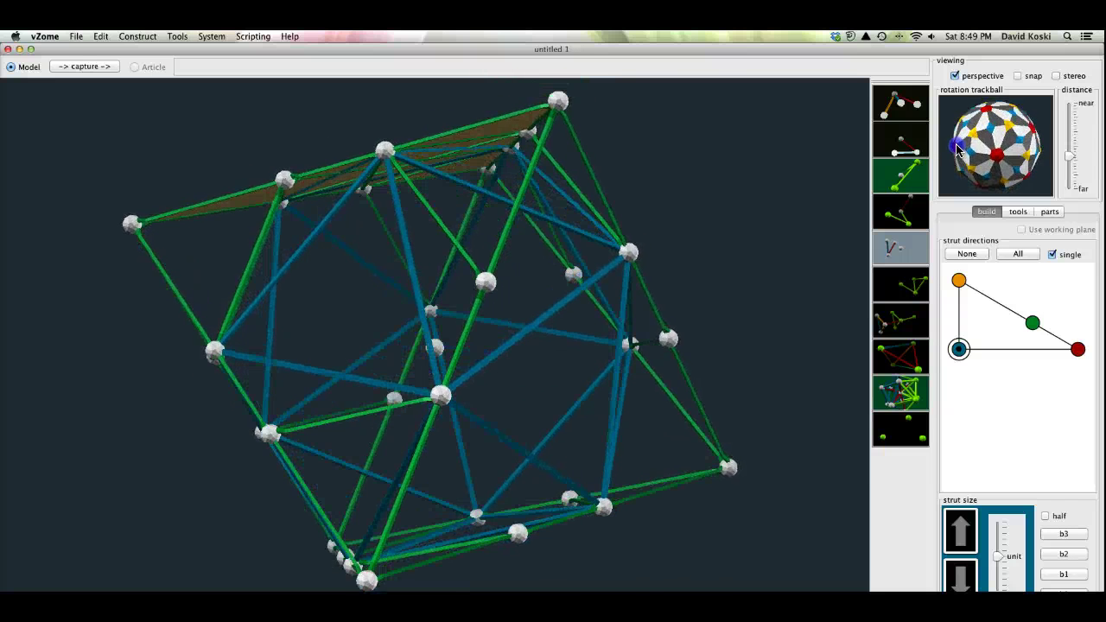
left_click_drag(961, 140, 954, 152)
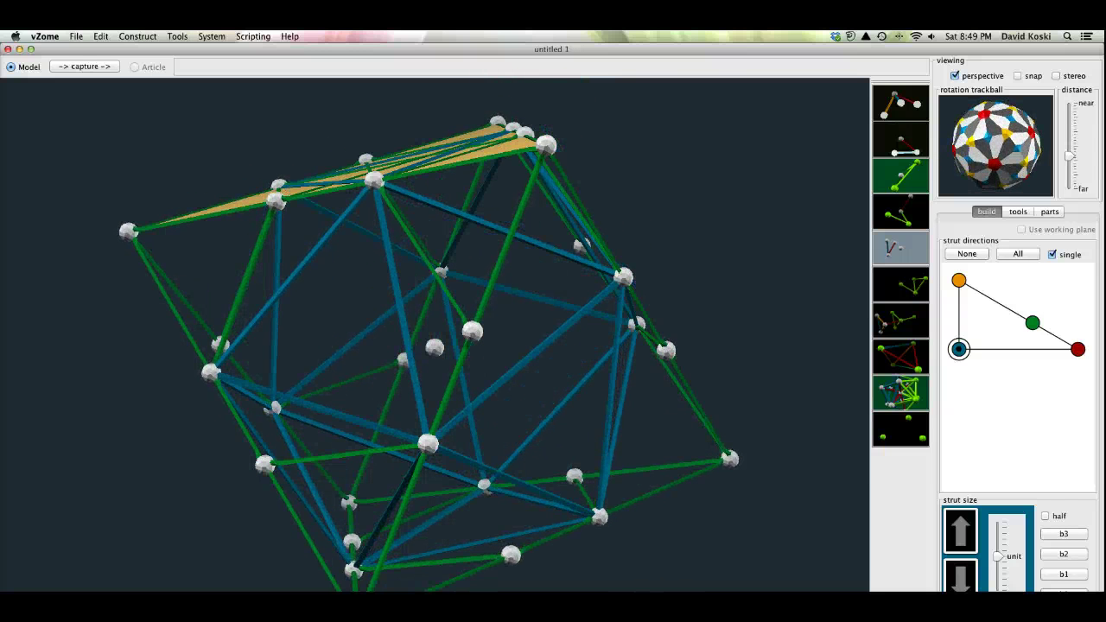